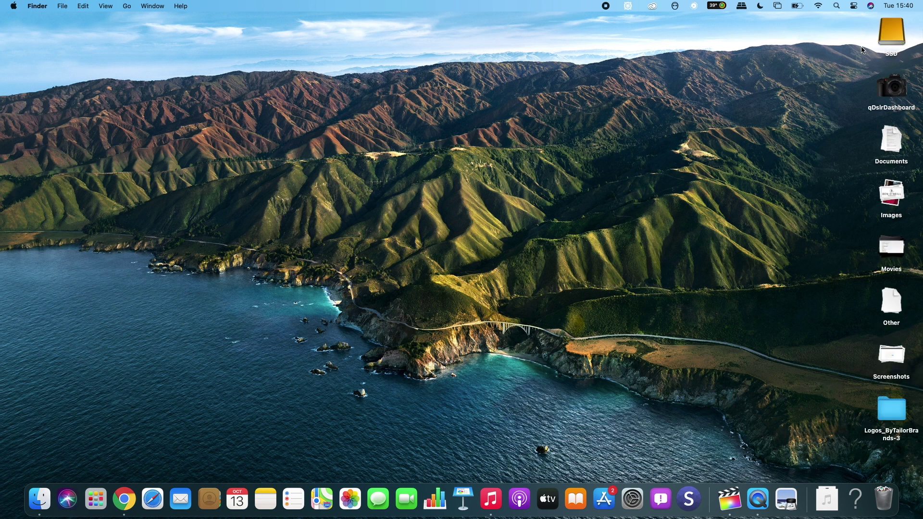
Open the SSD drive, move the FCPX EXTERNAL HARD DRIVE library below the folders, and launch it
{"action": "left_click_drag", "start_coordinate": [902, 40], "coordinate": [453, 289]}
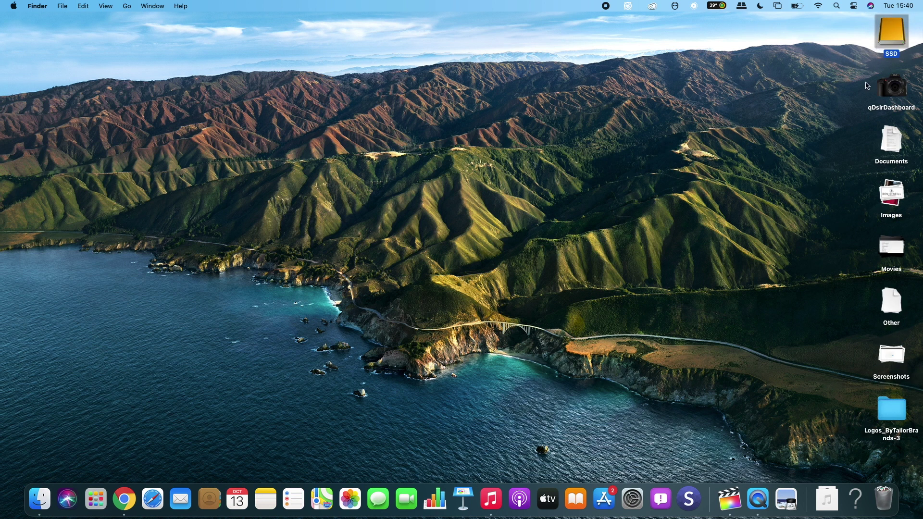
{"action": "double_click", "coordinate": [896, 36]}
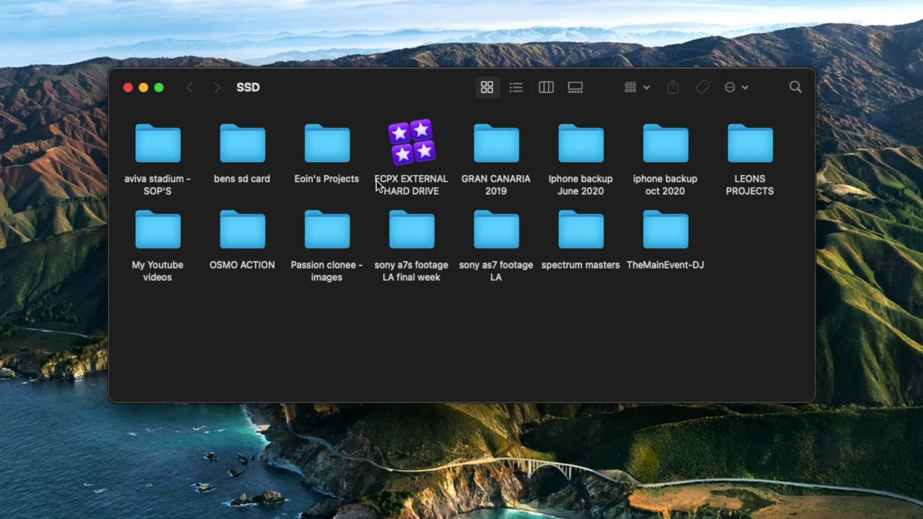
{"action": "left_click_drag", "start_coordinate": [392, 133], "coordinate": [394, 335]}
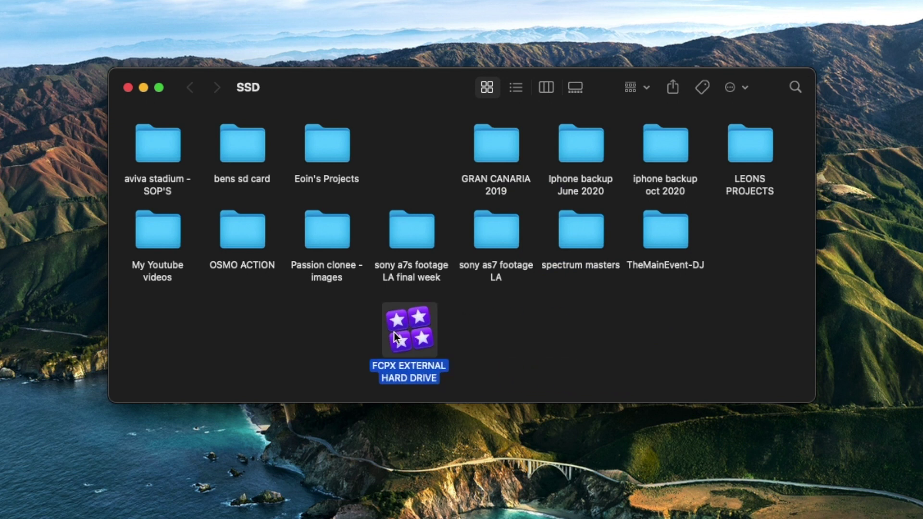
{"action": "left_click", "coordinate": [497, 309]}
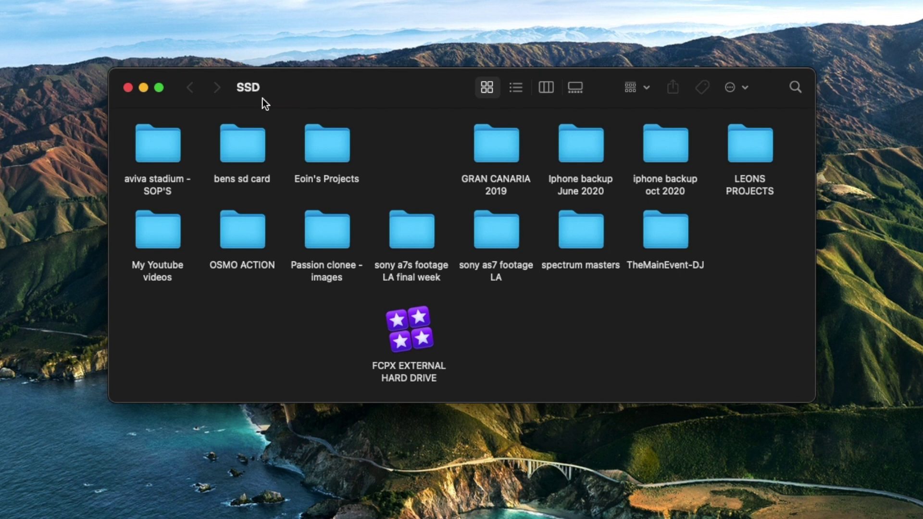
{"action": "double_click", "coordinate": [416, 321]}
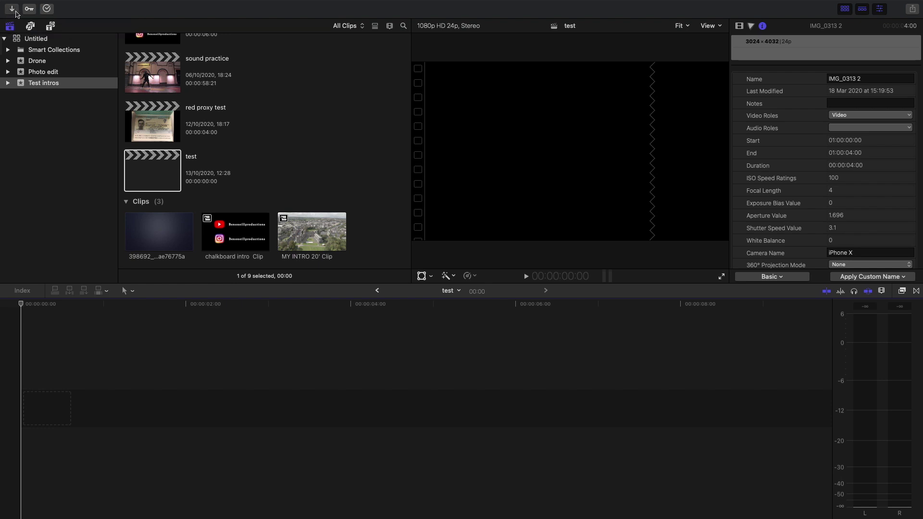
Import C0053, C0054 and C0055 from the 64gb card with Create proxy media enabled
{"action": "left_click", "coordinate": [15, 11]}
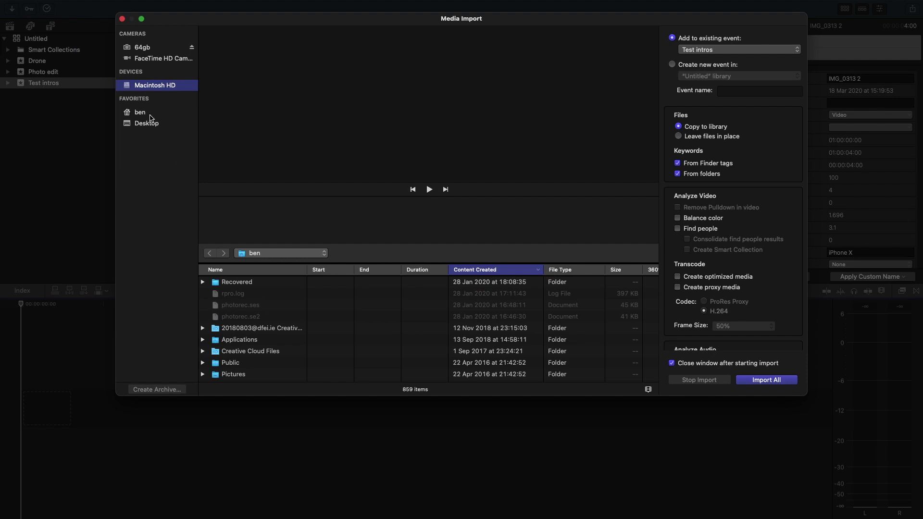
{"action": "left_click", "coordinate": [153, 50]}
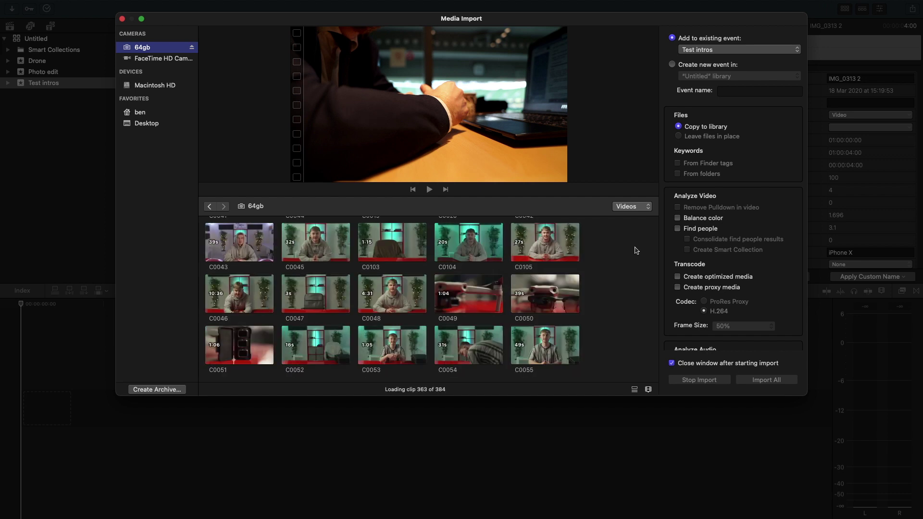
{"action": "left_click", "coordinate": [317, 342]}
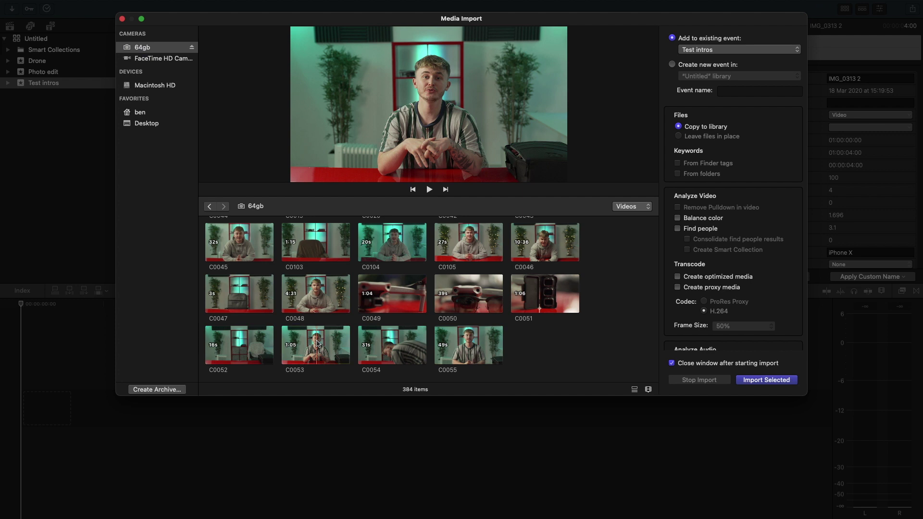
{"action": "left_click", "coordinate": [392, 344], "text": "super"}
{"action": "left_click", "coordinate": [477, 344], "text": "super"}
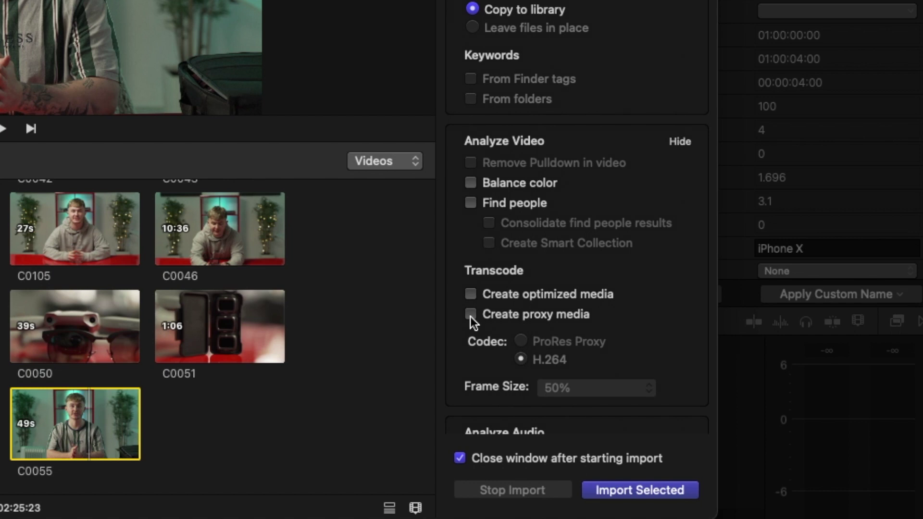
{"action": "left_click", "coordinate": [676, 288]}
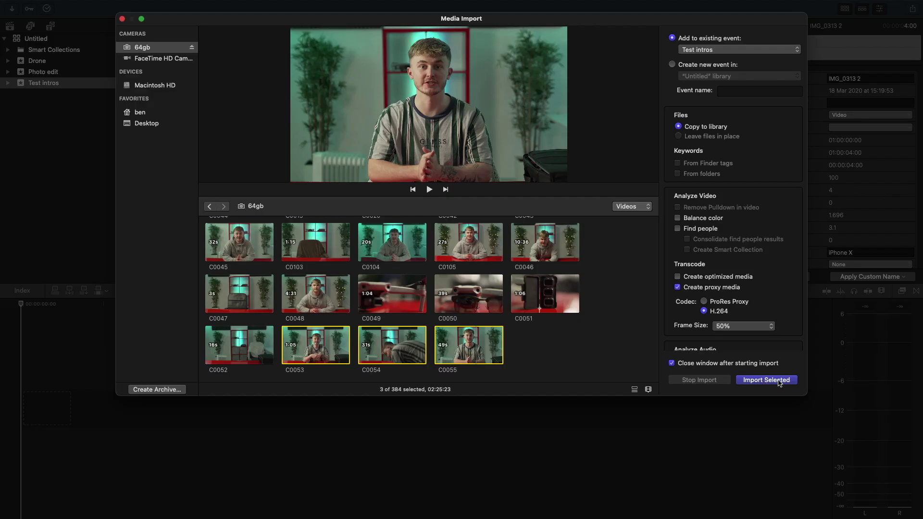
{"action": "left_click", "coordinate": [781, 381]}
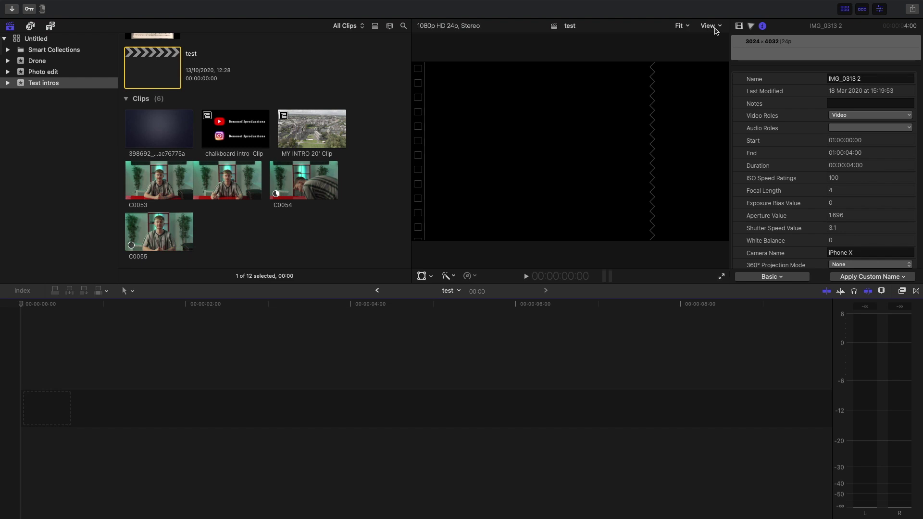
Switch the viewer's Media Playback setting to Proxy Only
{"action": "left_click", "coordinate": [715, 28]}
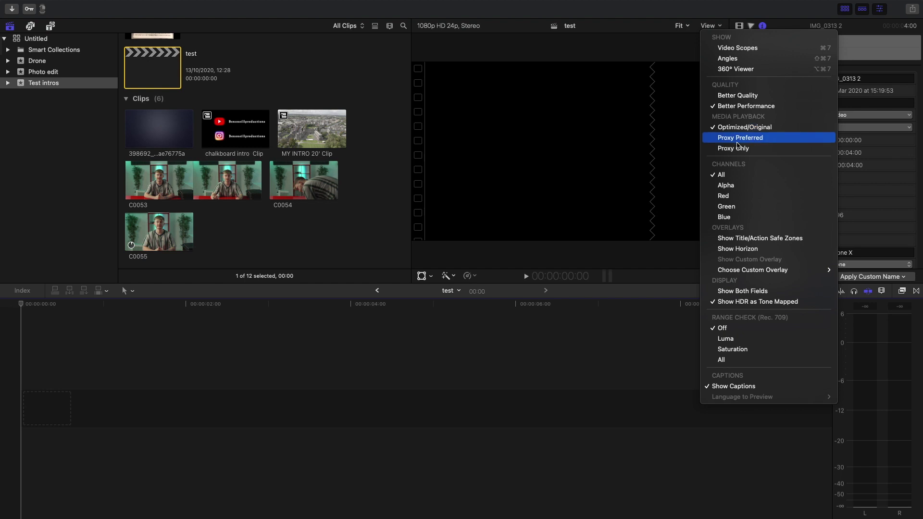
{"action": "left_click", "coordinate": [736, 150]}
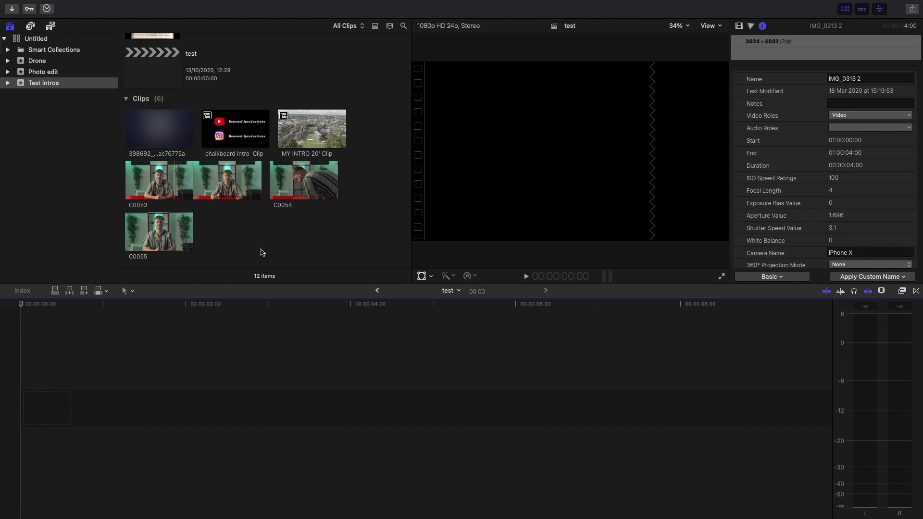
Place clip C0053 in the timeline, undoing and redoing the placement
{"action": "left_click_drag", "start_coordinate": [190, 180], "coordinate": [197, 377]}
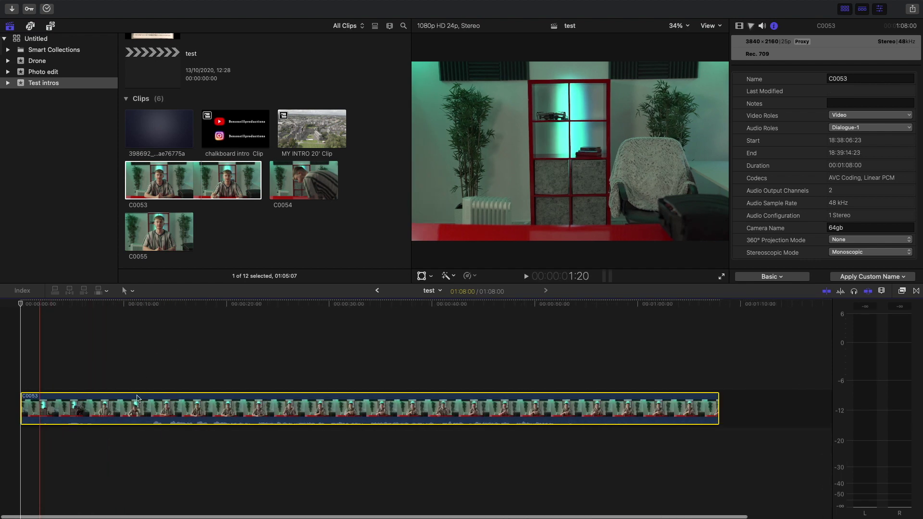
{"action": "key", "text": "super+z"}
{"action": "left_click_drag", "start_coordinate": [198, 182], "coordinate": [188, 346]}
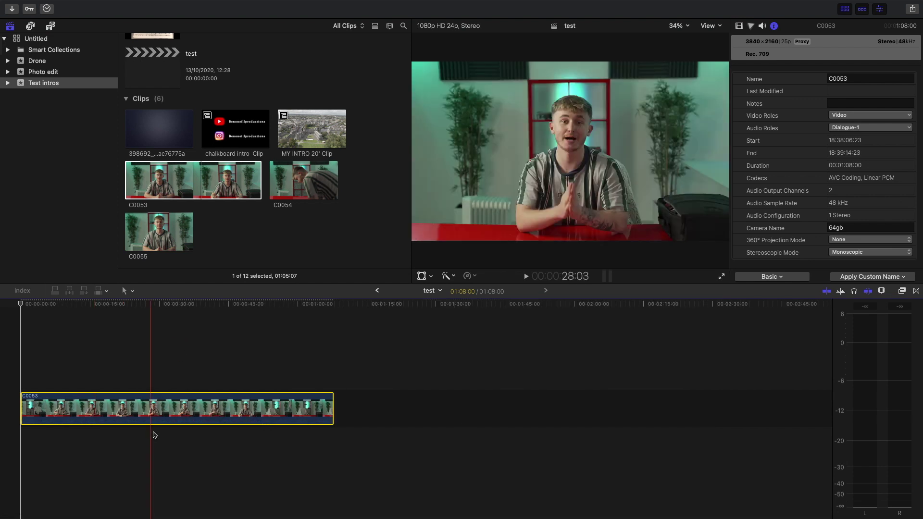
Switch media playback to Proxy Preferred, then back to Optimized/Original
{"action": "left_click", "coordinate": [710, 26]}
{"action": "left_click", "coordinate": [728, 138]}
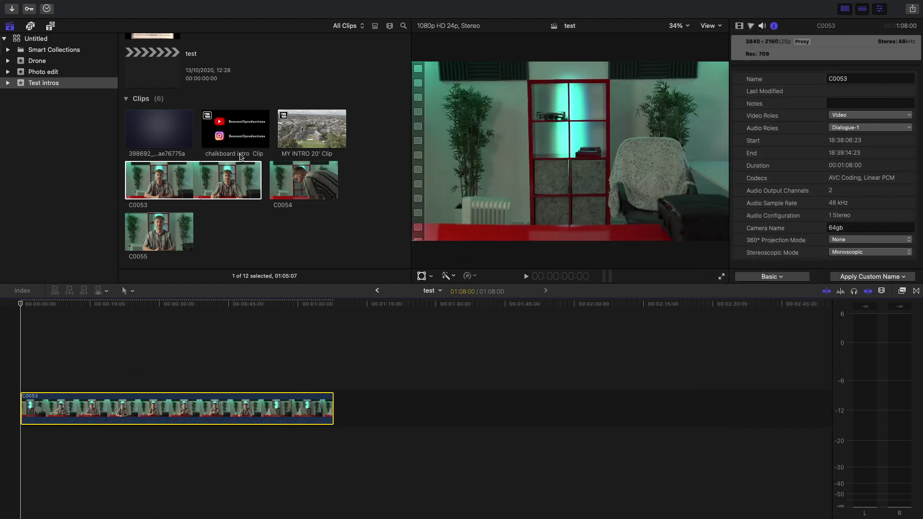
{"action": "left_click", "coordinate": [710, 26]}
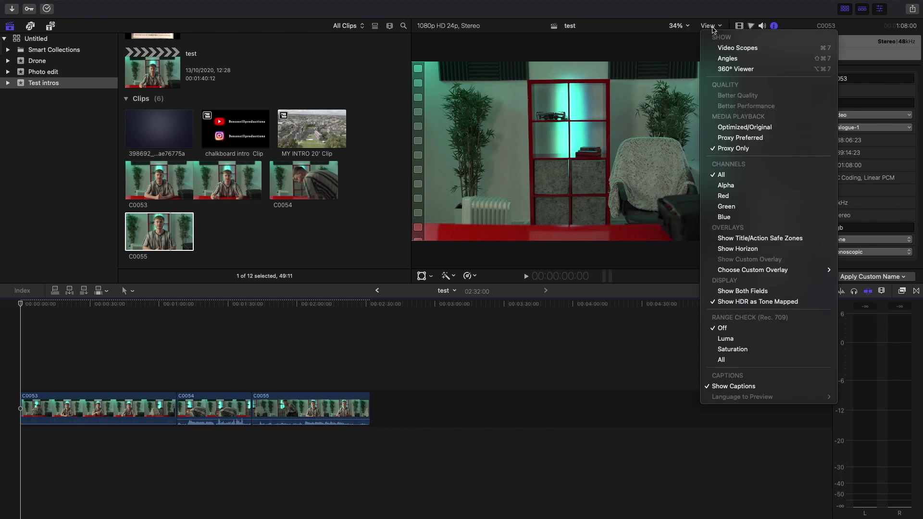
{"action": "left_click", "coordinate": [731, 131]}
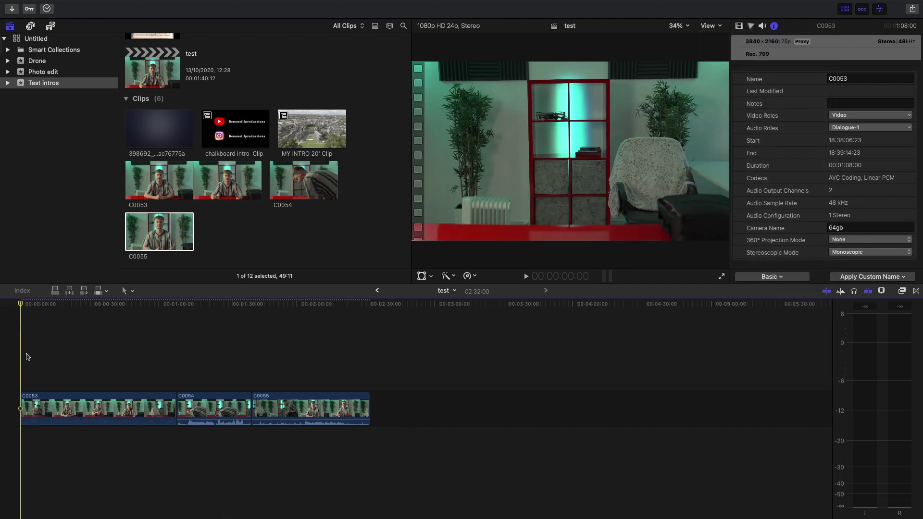
{"action": "left_click", "coordinate": [715, 26]}
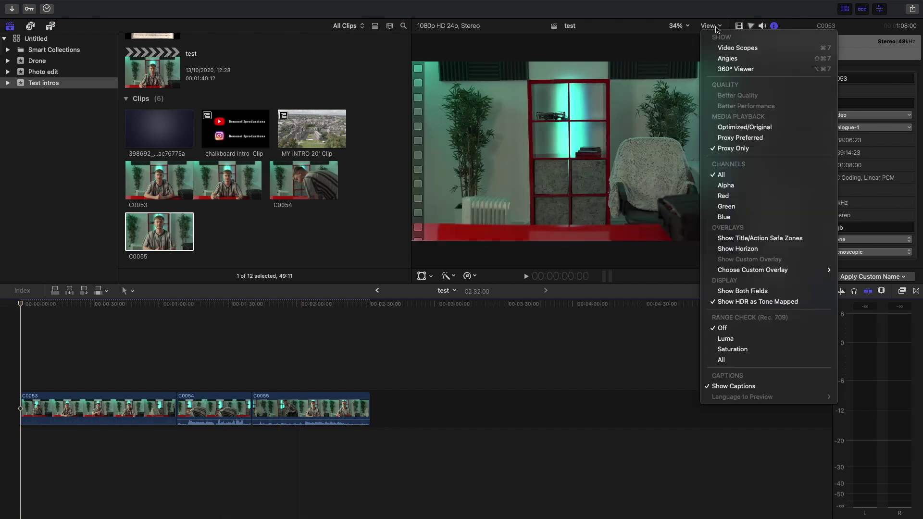
{"action": "left_click", "coordinate": [728, 129]}
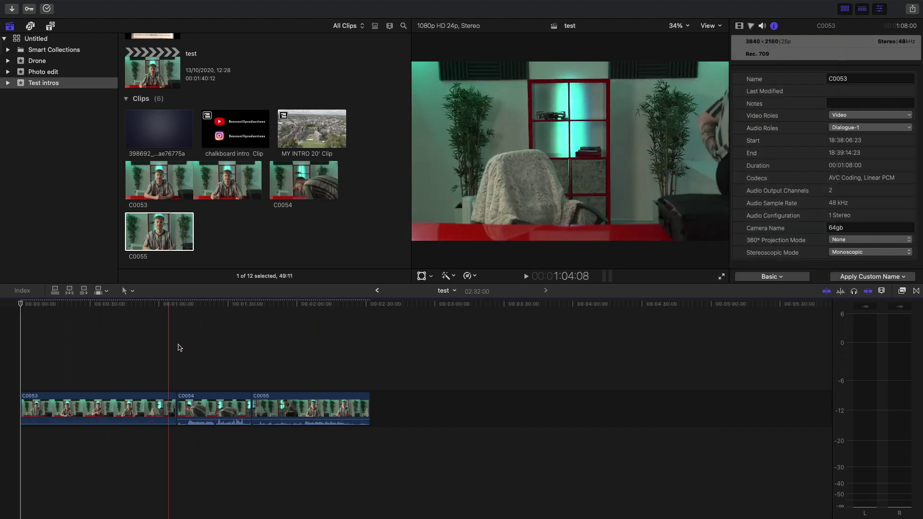
Fit the timeline, check the Master File export settings, and select all timeline clips
{"action": "key", "text": "super+minus"}
{"action": "left_click", "coordinate": [913, 8]}
{"action": "left_click", "coordinate": [830, 51]}
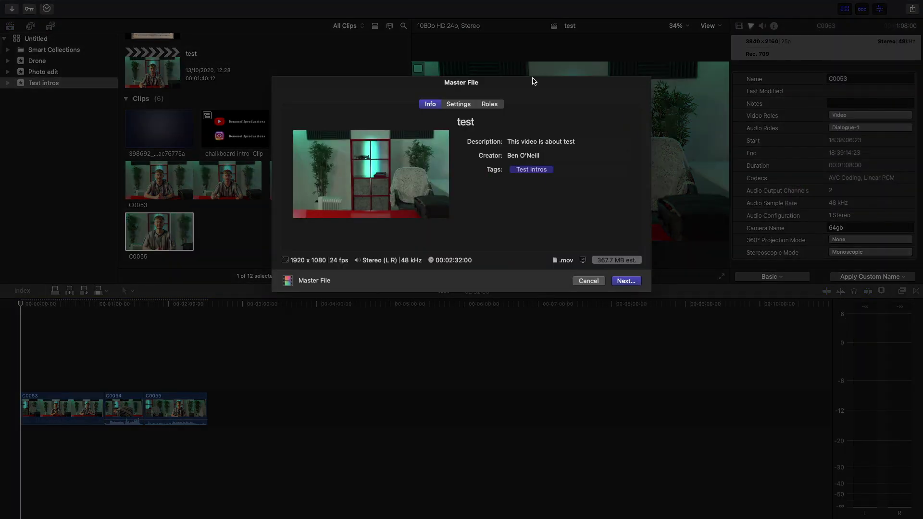
{"action": "left_click", "coordinate": [459, 104]}
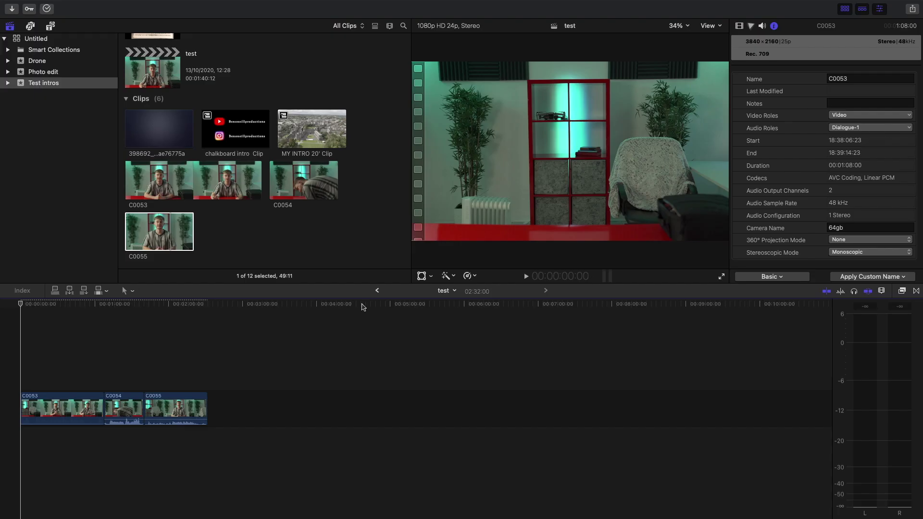
{"action": "left_click_drag", "start_coordinate": [63, 339], "coordinate": [195, 412]}
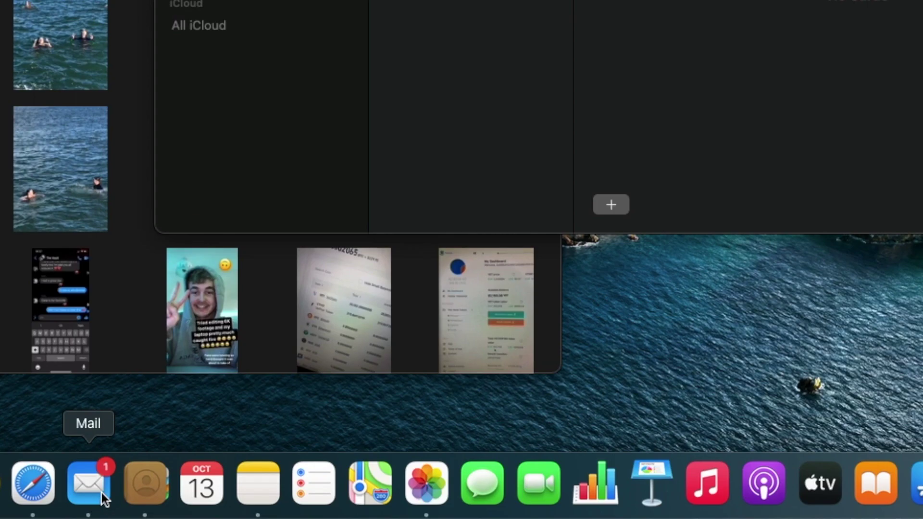
Quit Mail, Safari and Contacts from the Dock
{"action": "right_click", "coordinate": [103, 499]}
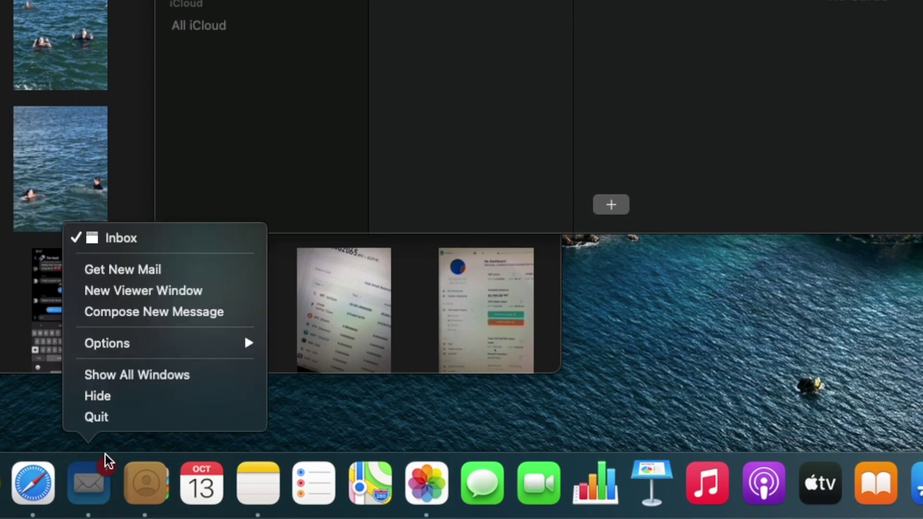
{"action": "left_click", "coordinate": [113, 420]}
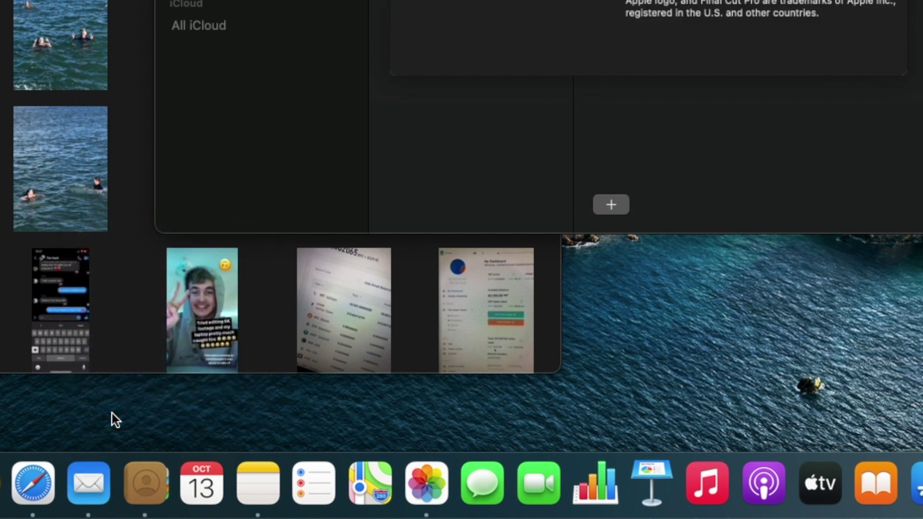
{"action": "right_click", "coordinate": [32, 483]}
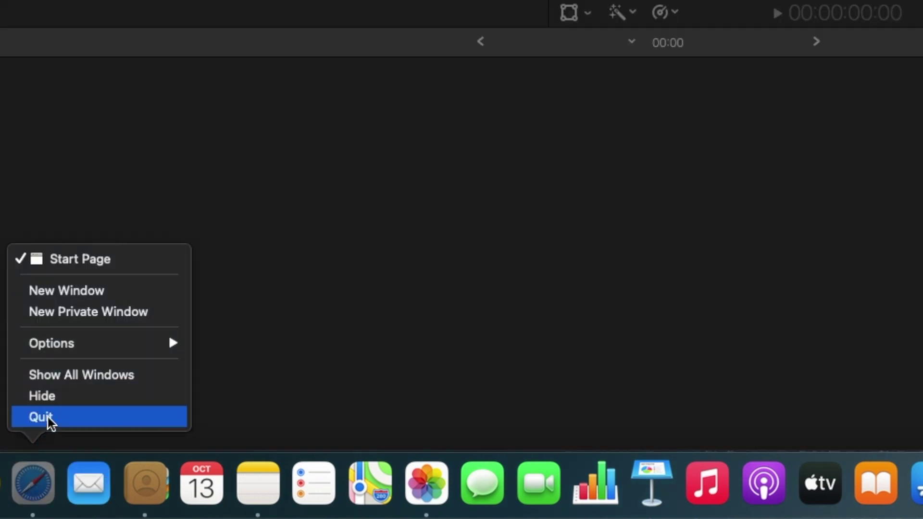
{"action": "left_click", "coordinate": [48, 416]}
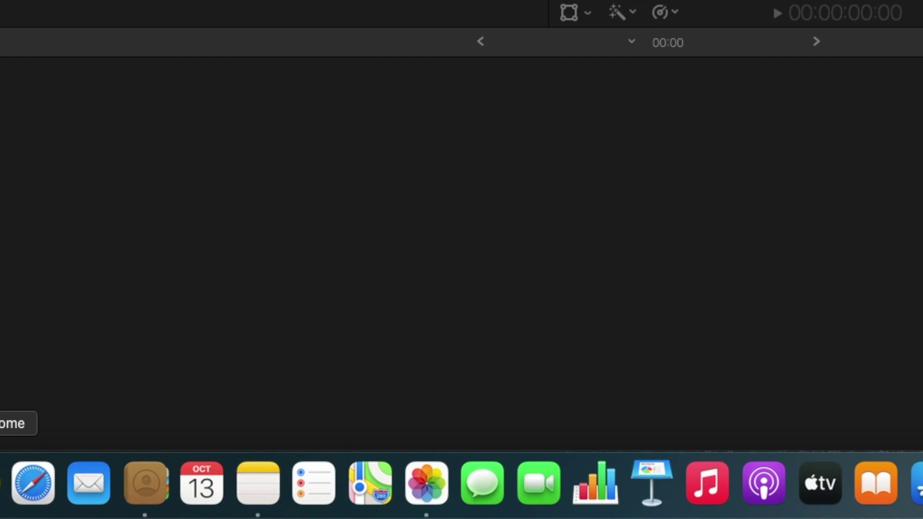
{"action": "right_click", "coordinate": [139, 484]}
{"action": "left_click", "coordinate": [157, 418]}
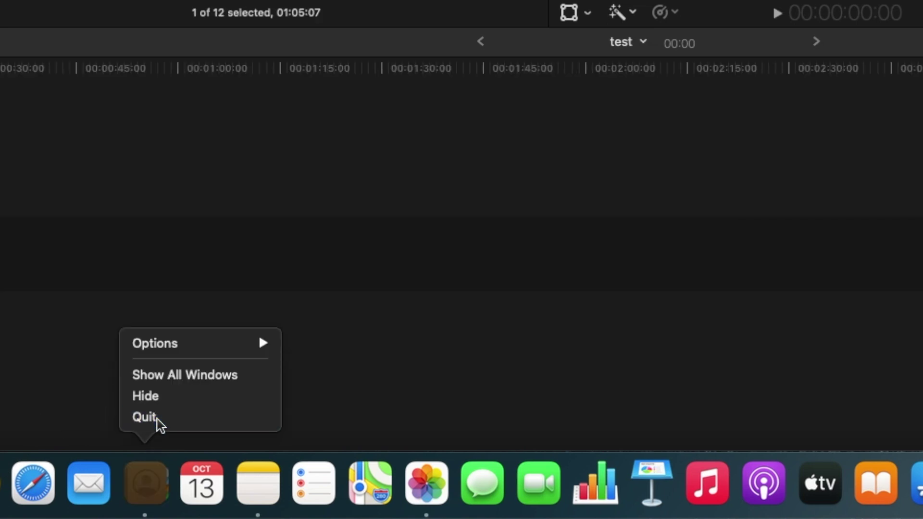
Quit Chrome, Notes, Photos and one other running app from the Dock
{"action": "right_click", "coordinate": [4, 483]}
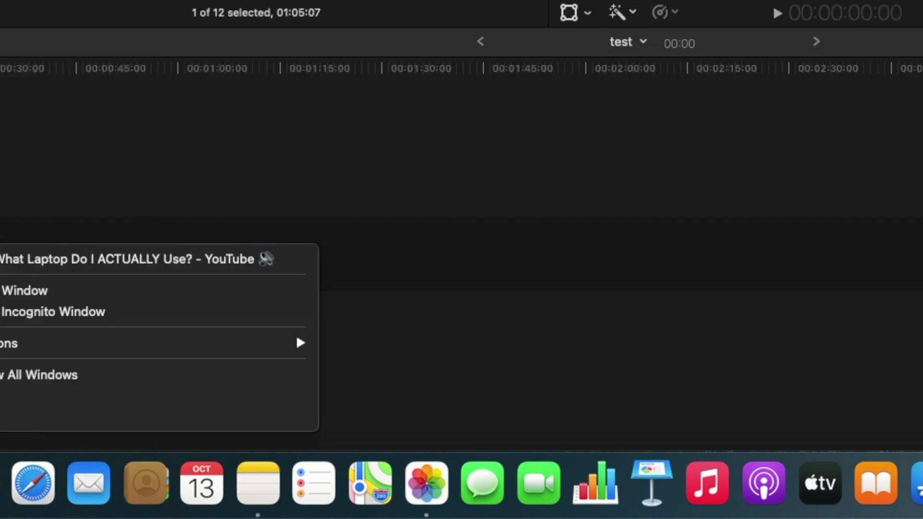
{"action": "left_click", "coordinate": [6, 420]}
{"action": "right_click", "coordinate": [265, 466]}
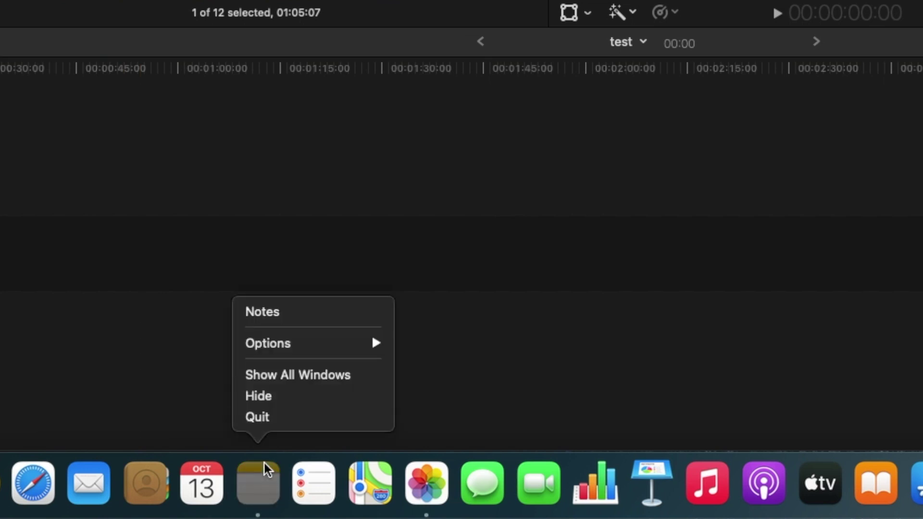
{"action": "left_click", "coordinate": [274, 422]}
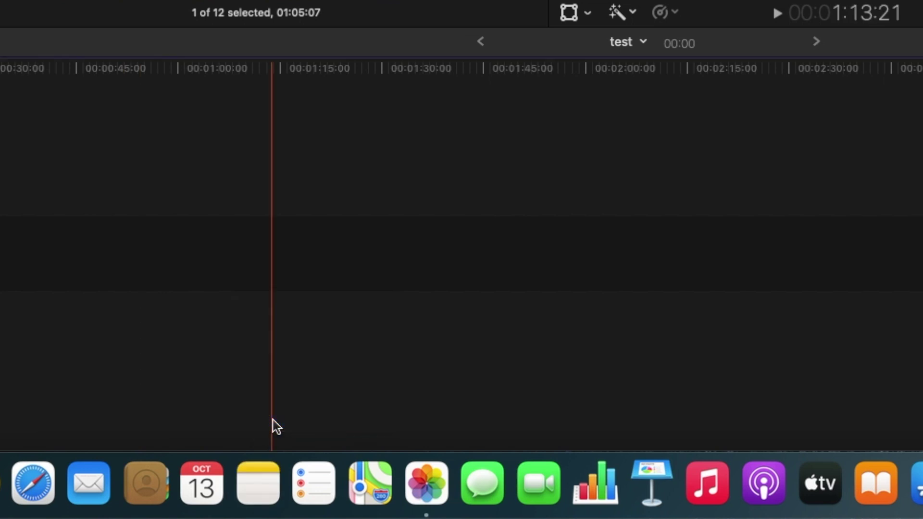
{"action": "right_click", "coordinate": [424, 482]}
{"action": "left_click", "coordinate": [447, 417]}
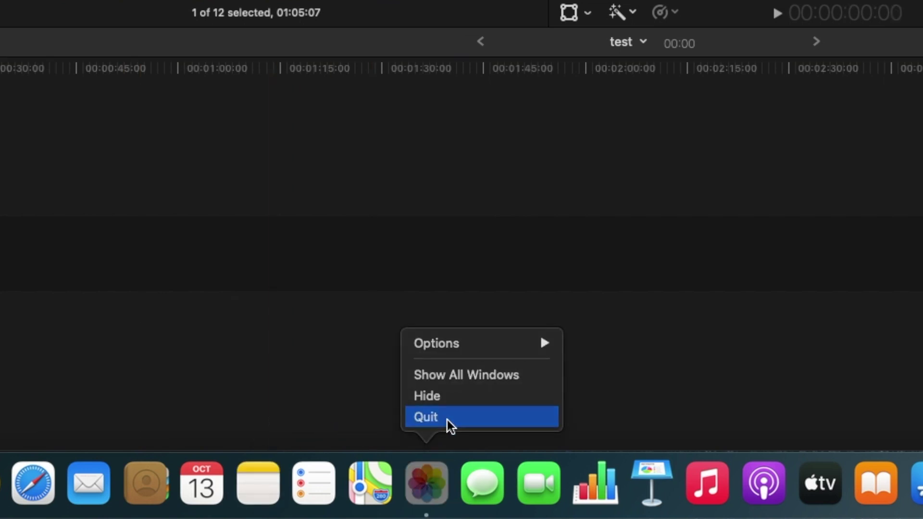
{"action": "right_click", "coordinate": [733, 505]}
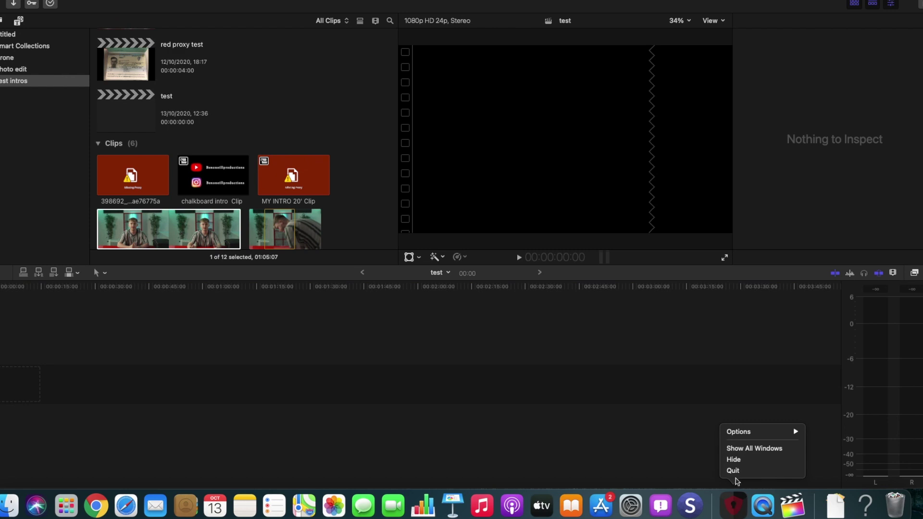
{"action": "left_click", "coordinate": [732, 470]}
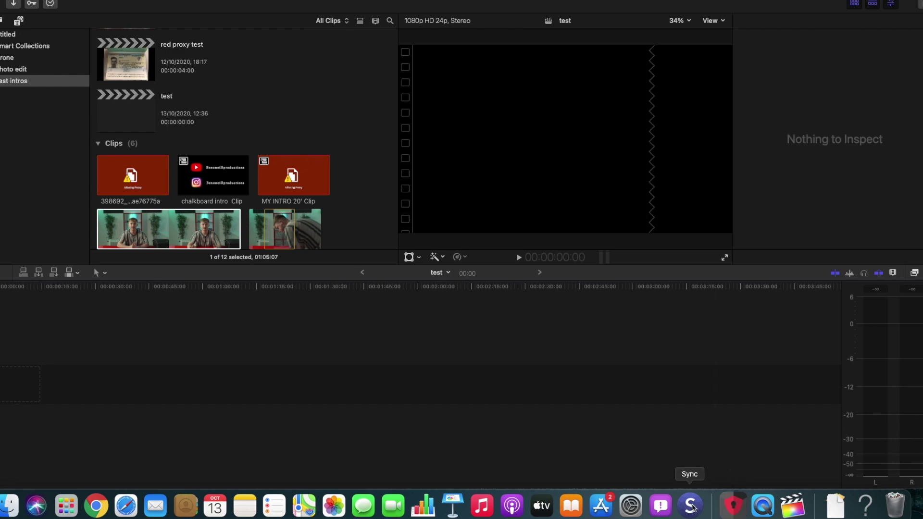
Search Google for 'macs fan control' and download the macOS version from crystalidea.com
{"action": "right_click", "coordinate": [690, 505]}
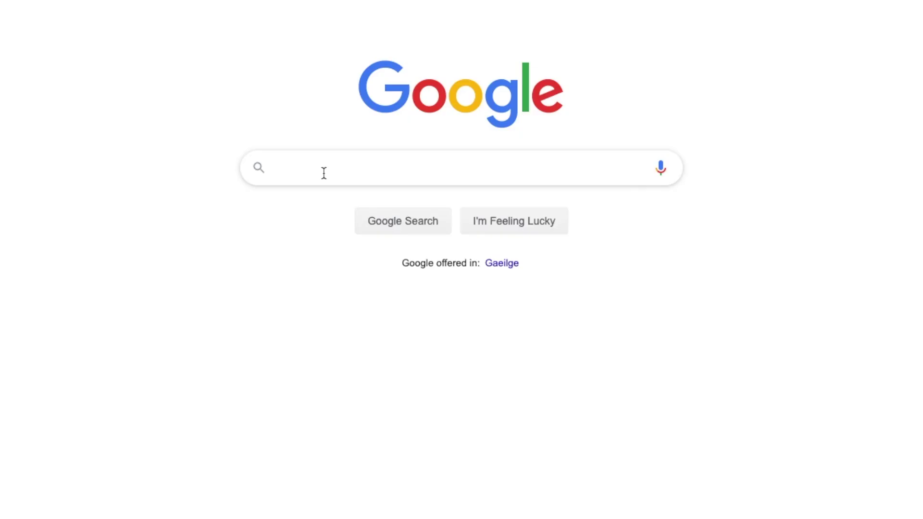
{"action": "type", "text": "ma"}
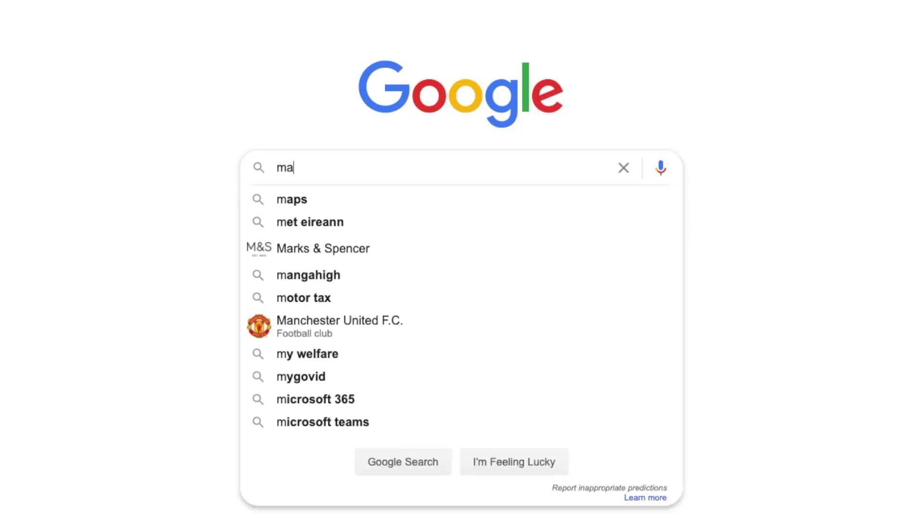
{"action": "type", "text": "cs fan control"}
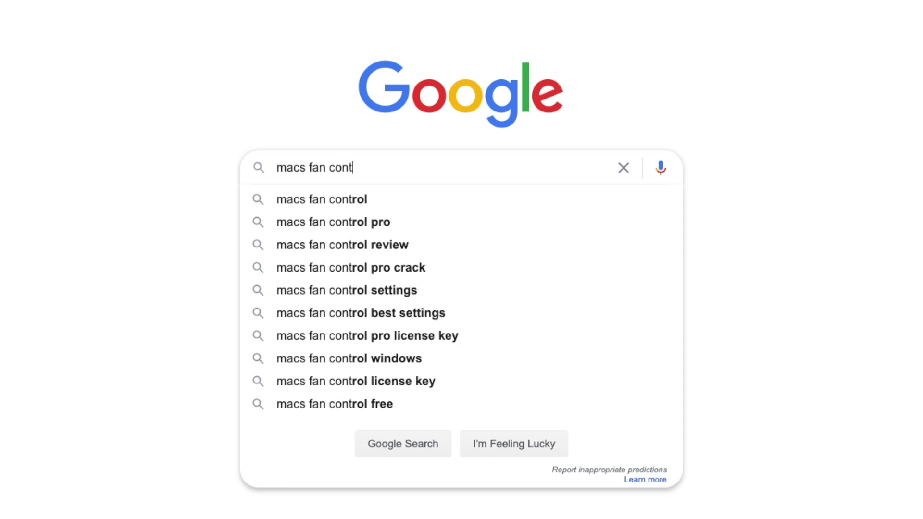
{"action": "key", "text": "Return"}
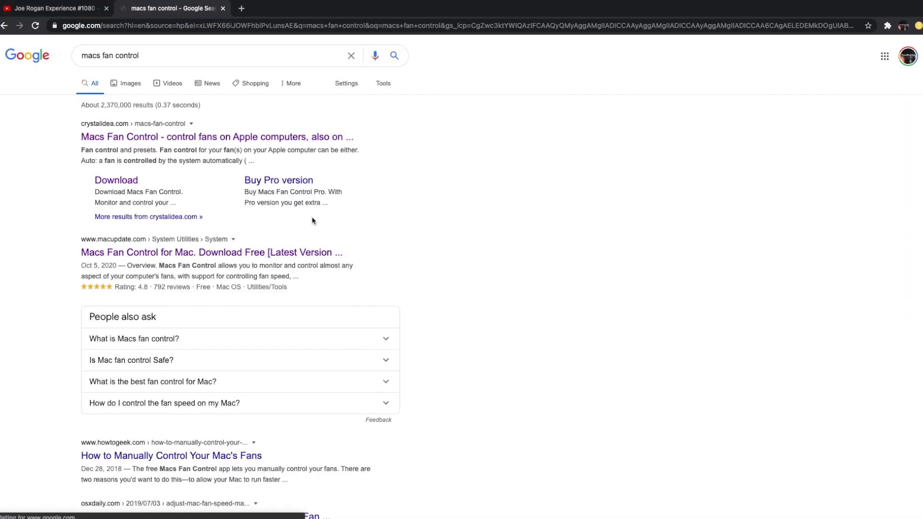
{"action": "left_click", "coordinate": [278, 139]}
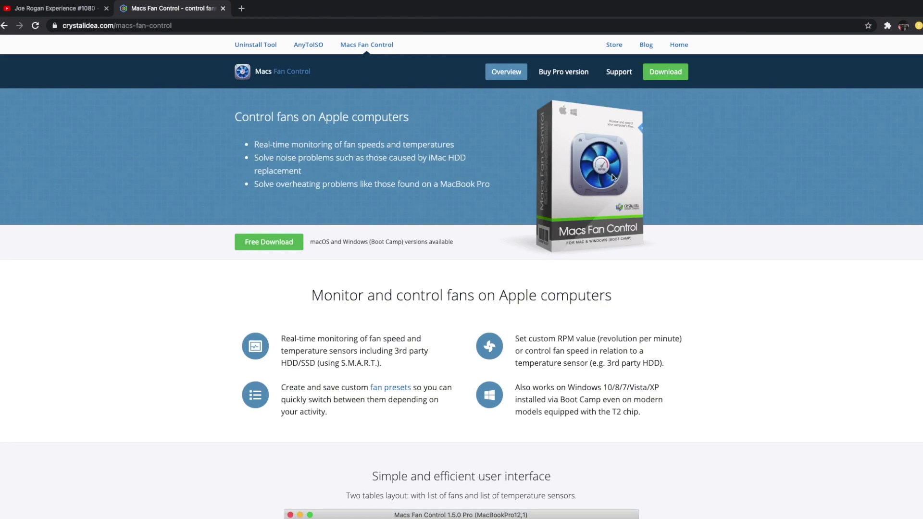
{"action": "left_click", "coordinate": [296, 246]}
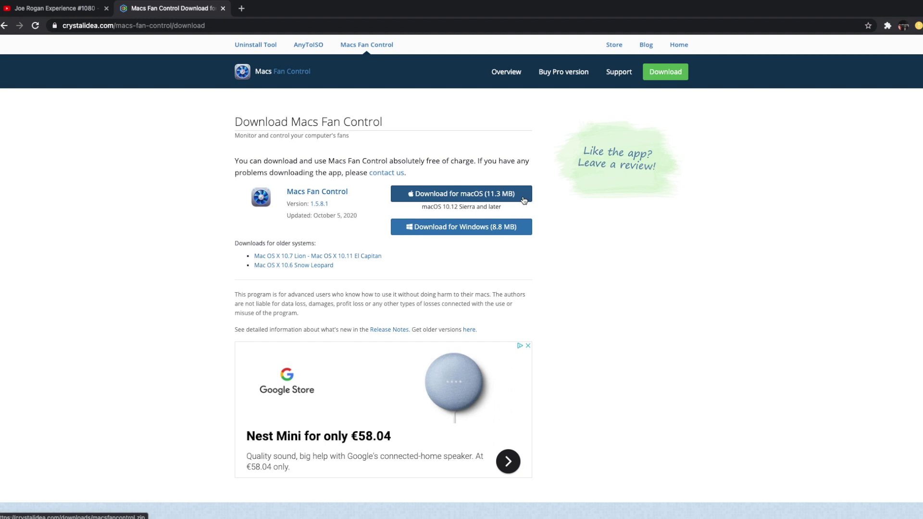
{"action": "left_click", "coordinate": [524, 199]}
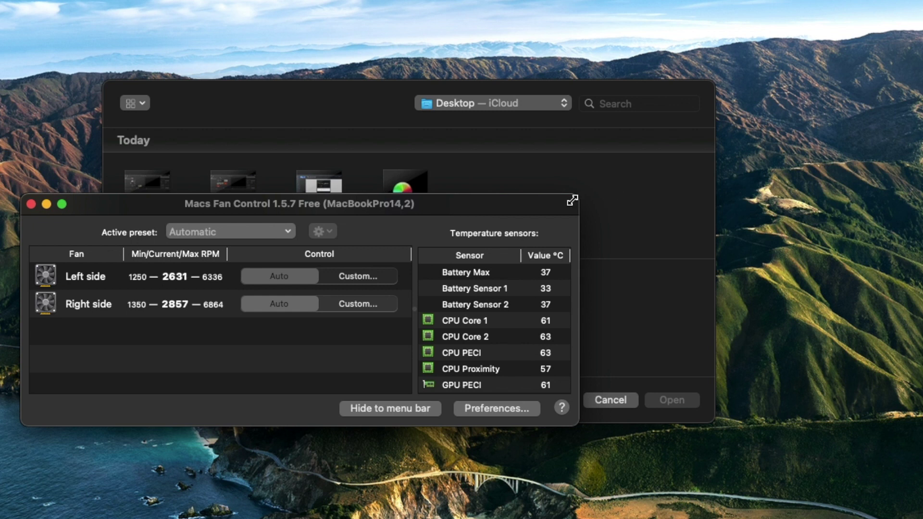
Enlarge the Macs Fan Control window and set the active preset to Full blast
{"action": "left_click_drag", "start_coordinate": [575, 196], "coordinate": [897, 43]}
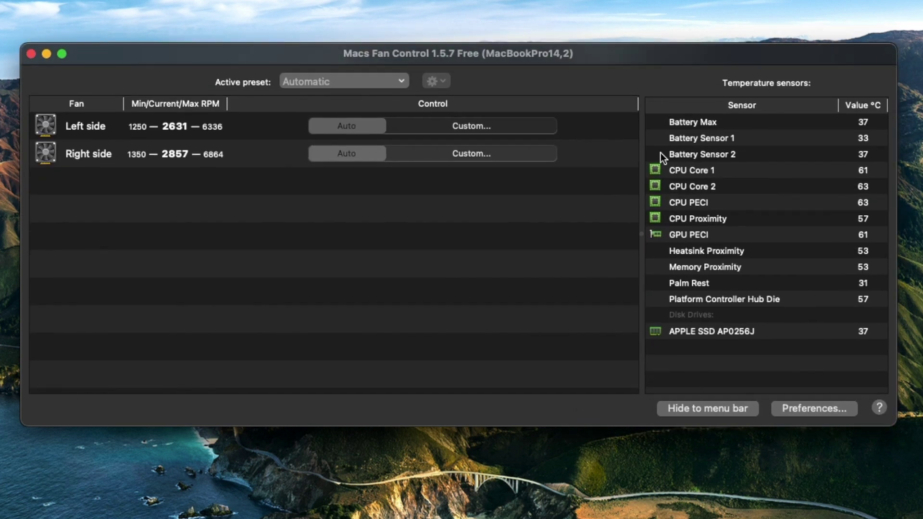
{"action": "left_click", "coordinate": [359, 84]}
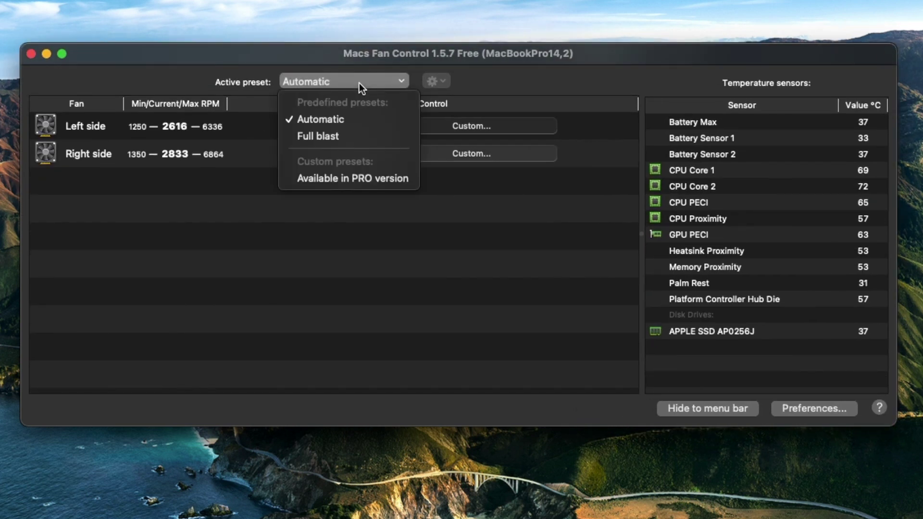
{"action": "left_click", "coordinate": [338, 136]}
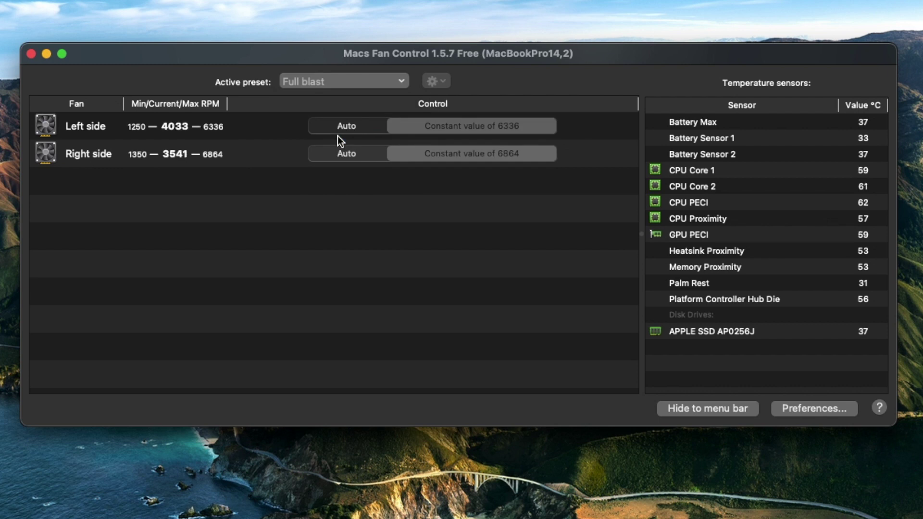